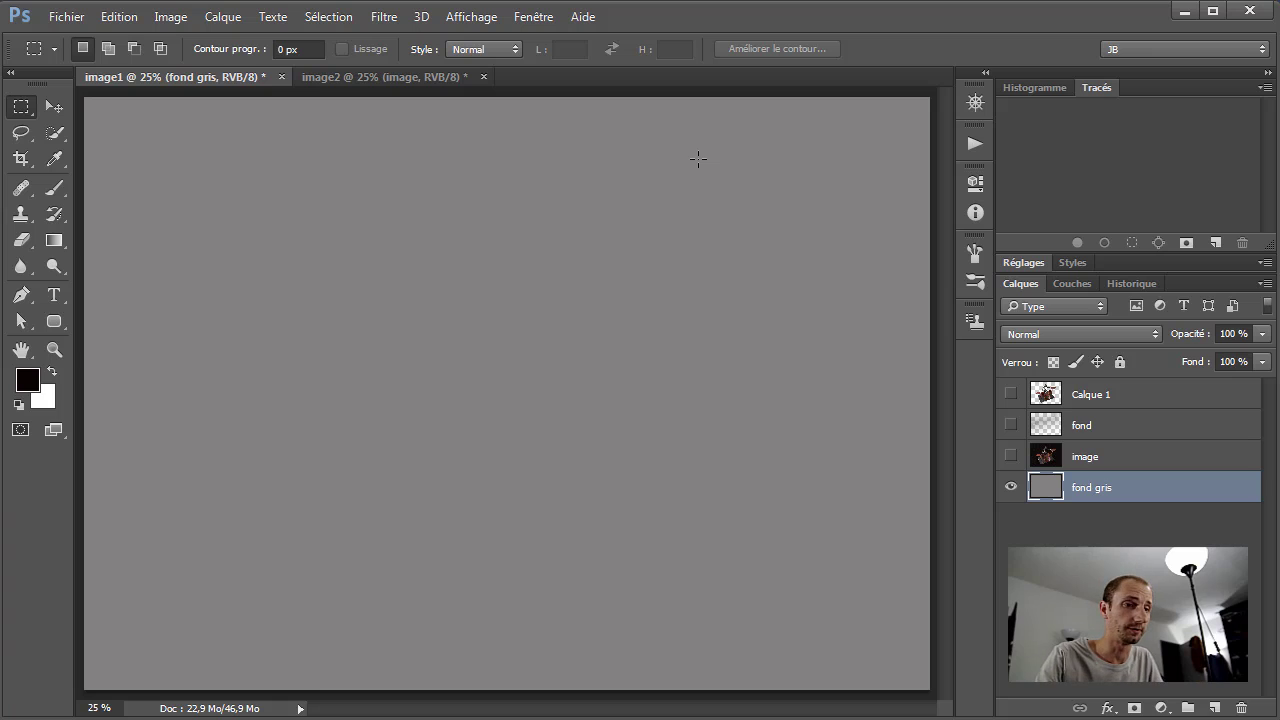
Step: Preview the image, Calque 1 and fond layers, leaving only the fond gris layer visible
left_click(1010, 456)
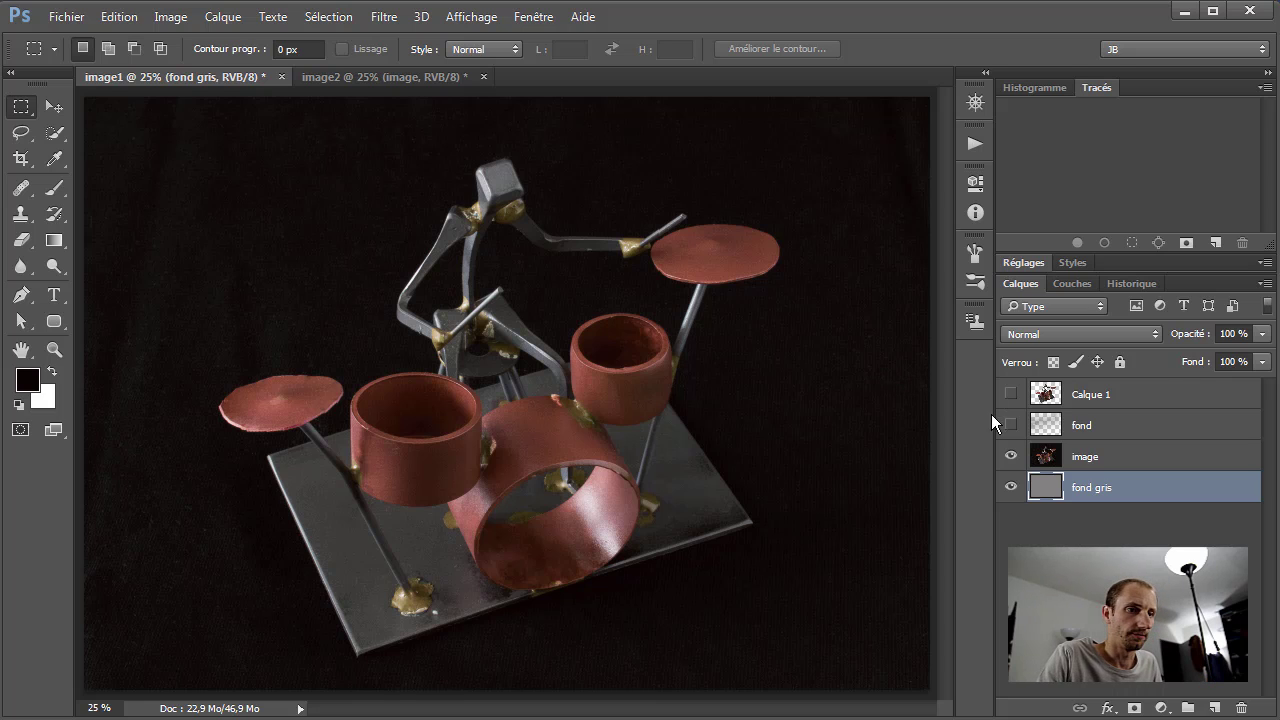
left_click(1010, 456)
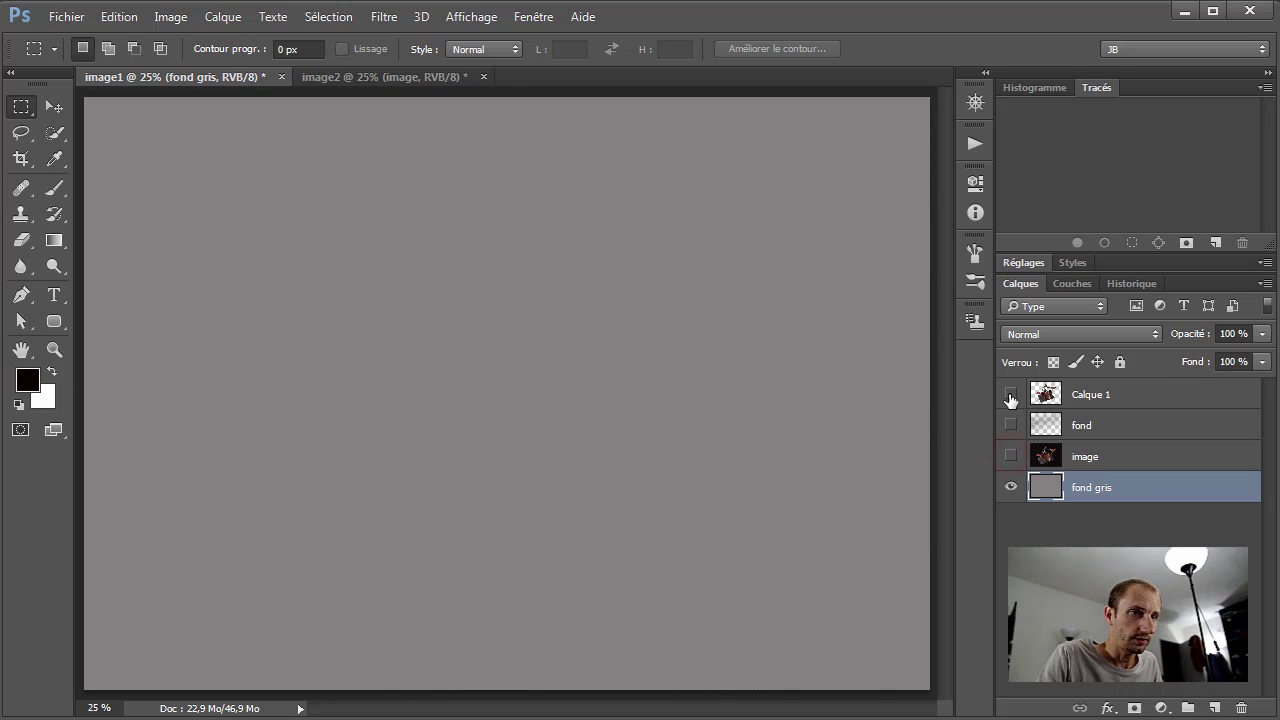
left_click(1010, 394)
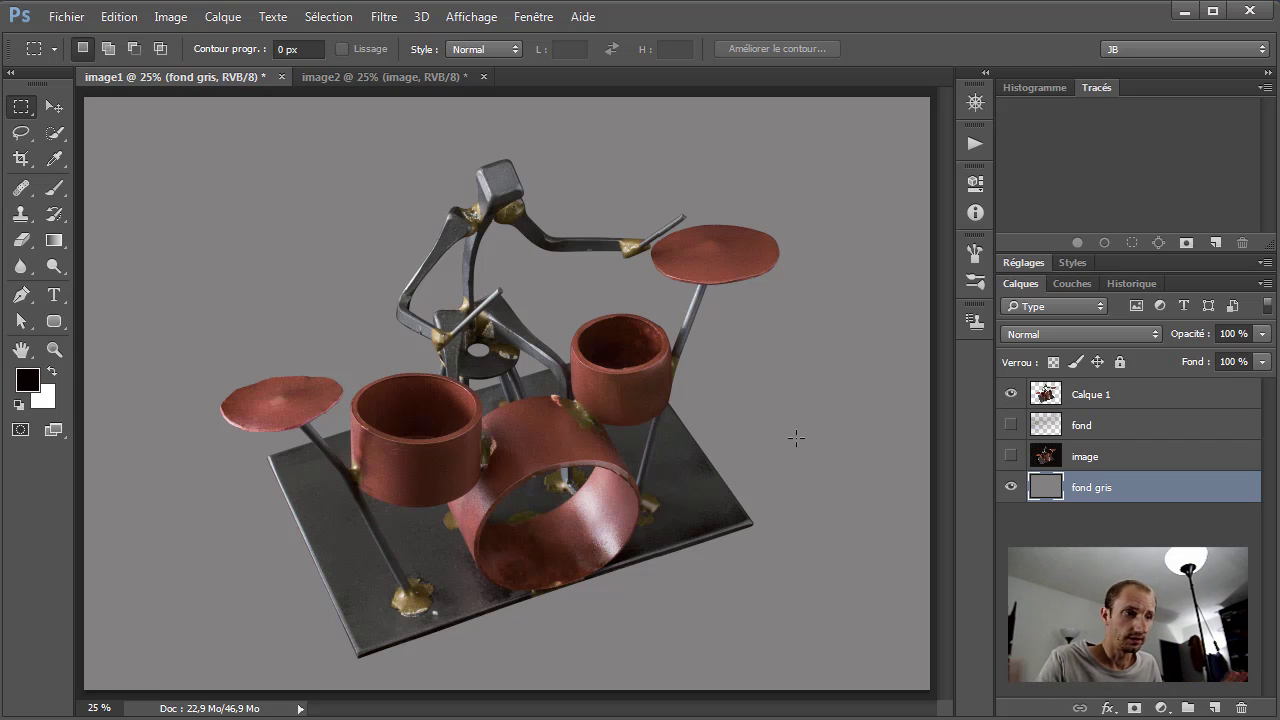
left_click(1010, 425)
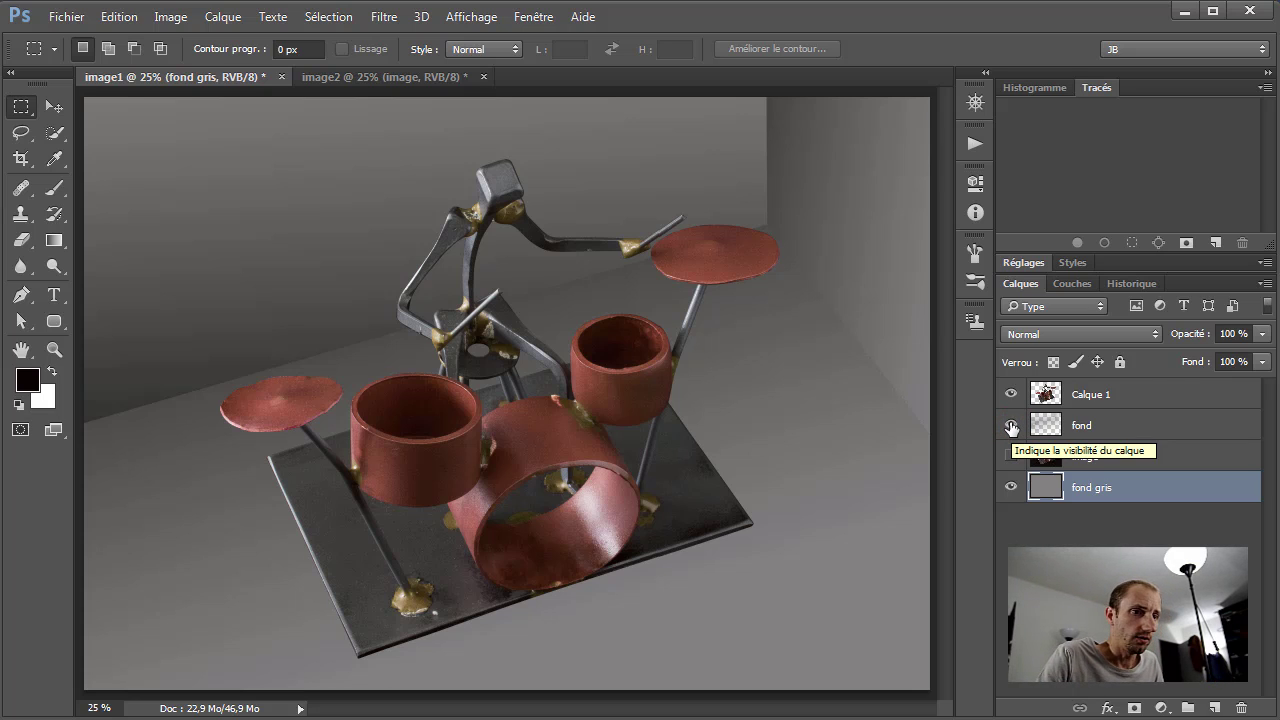
left_click(1010, 487, "alt")
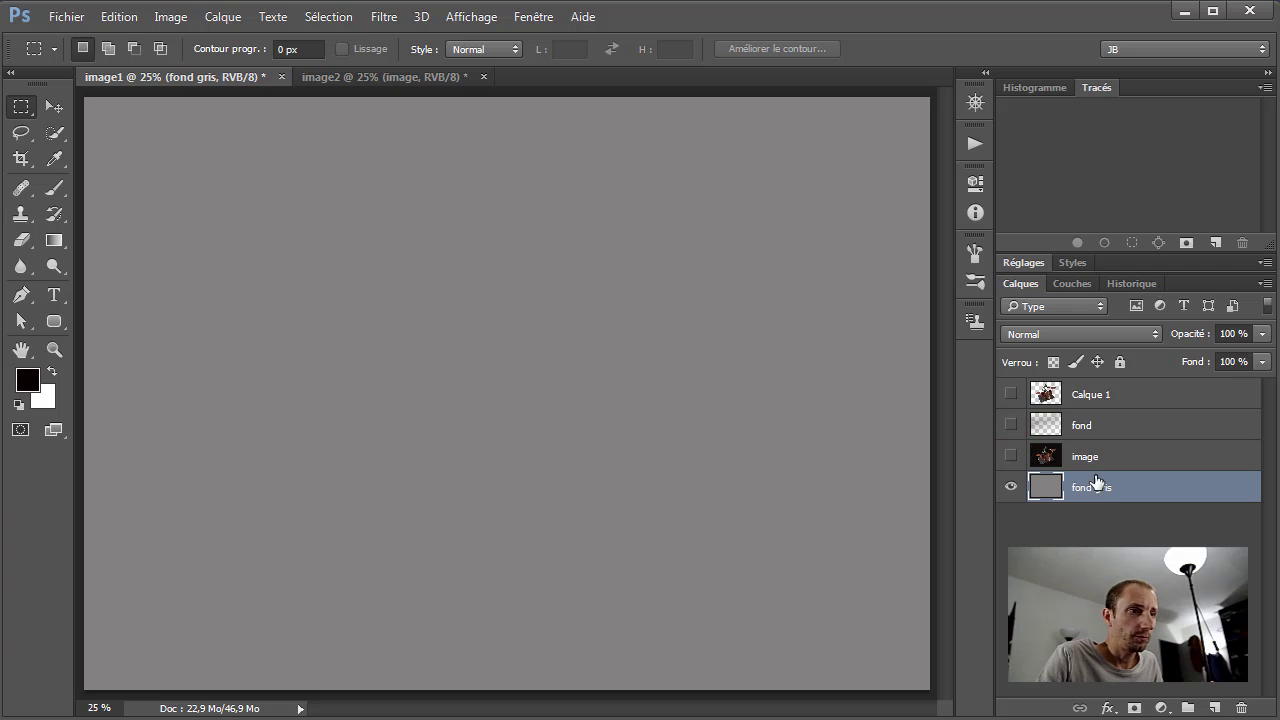
Step: With the Pen tool, draw a closed, slightly tilted four-point rectangular path in the upper-left area of the canvas
left_click(22, 296)
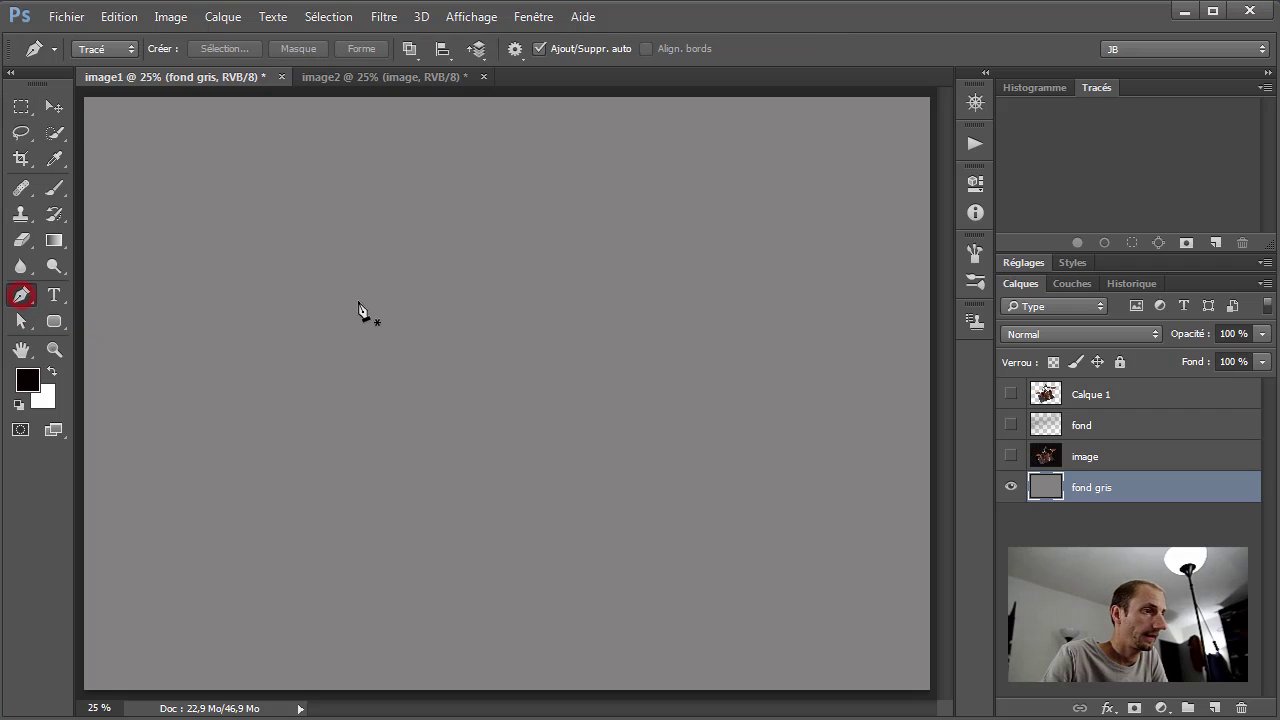
left_click(304, 210)
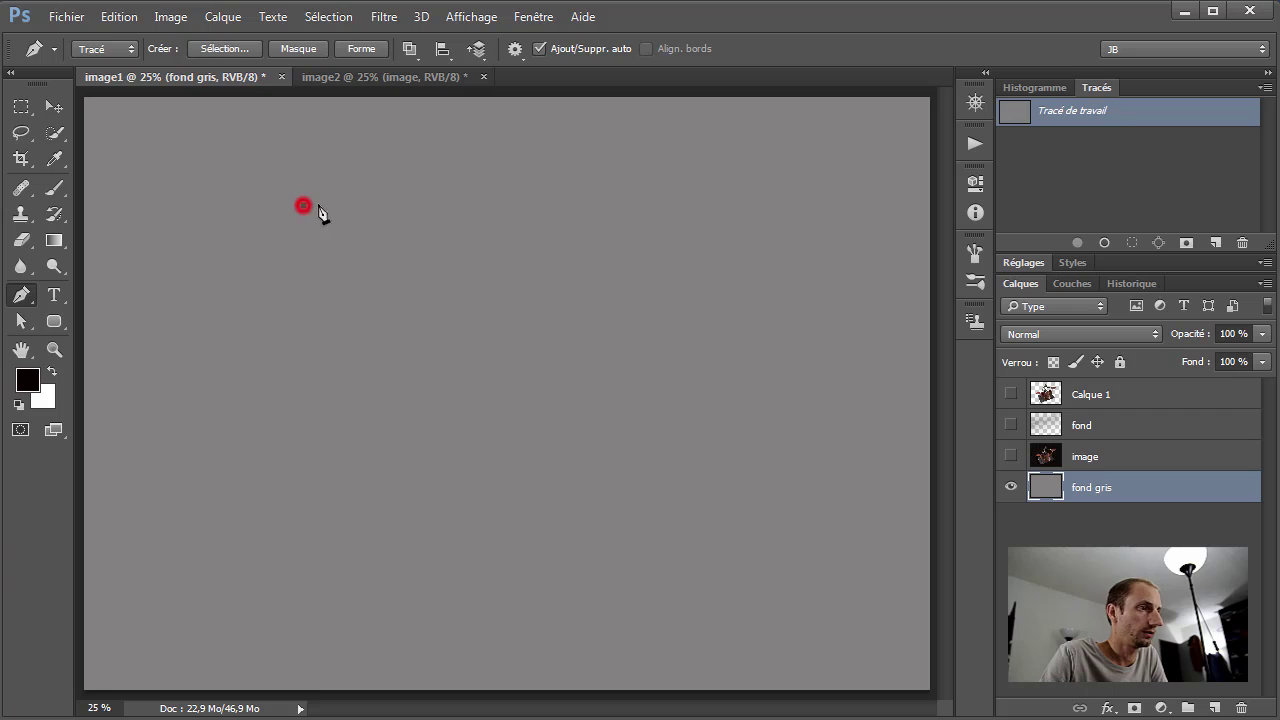
left_click(443, 171)
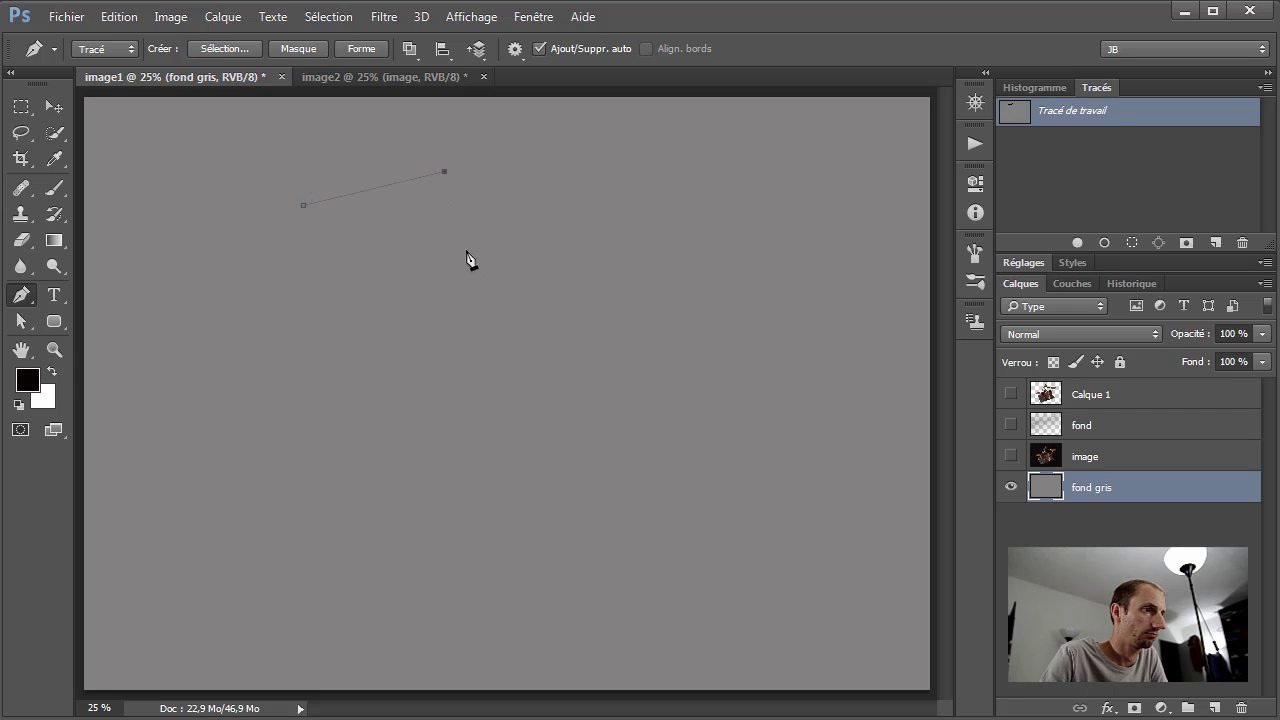
left_click(466, 252)
left_click(321, 283)
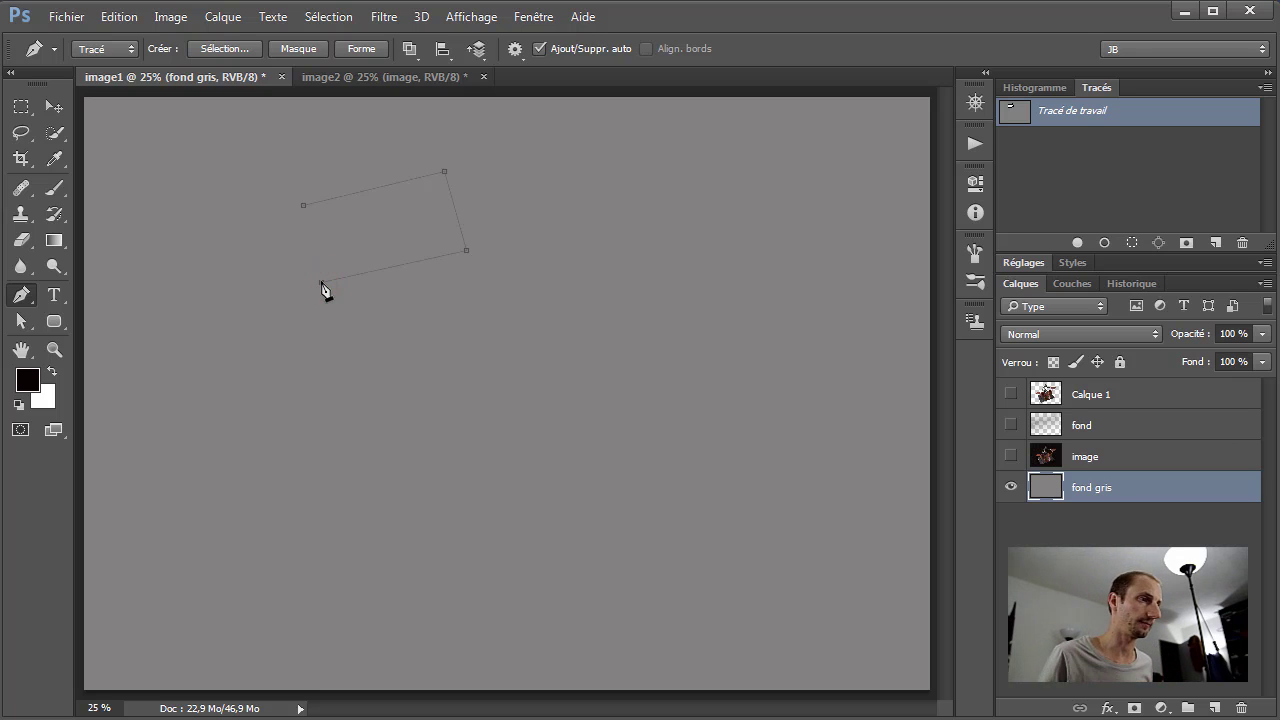
left_click(304, 208)
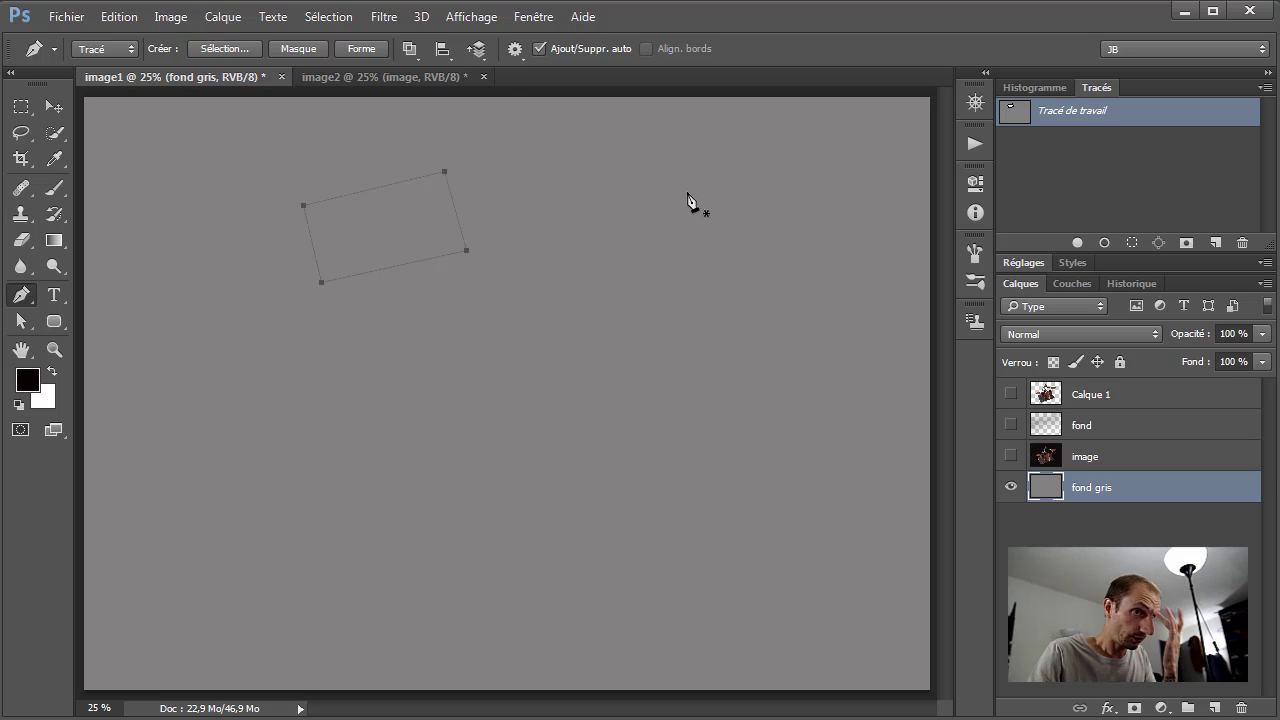
Step: Save the work path under the name Tracé 1
left_click_drag(1100, 90, 633, 56)
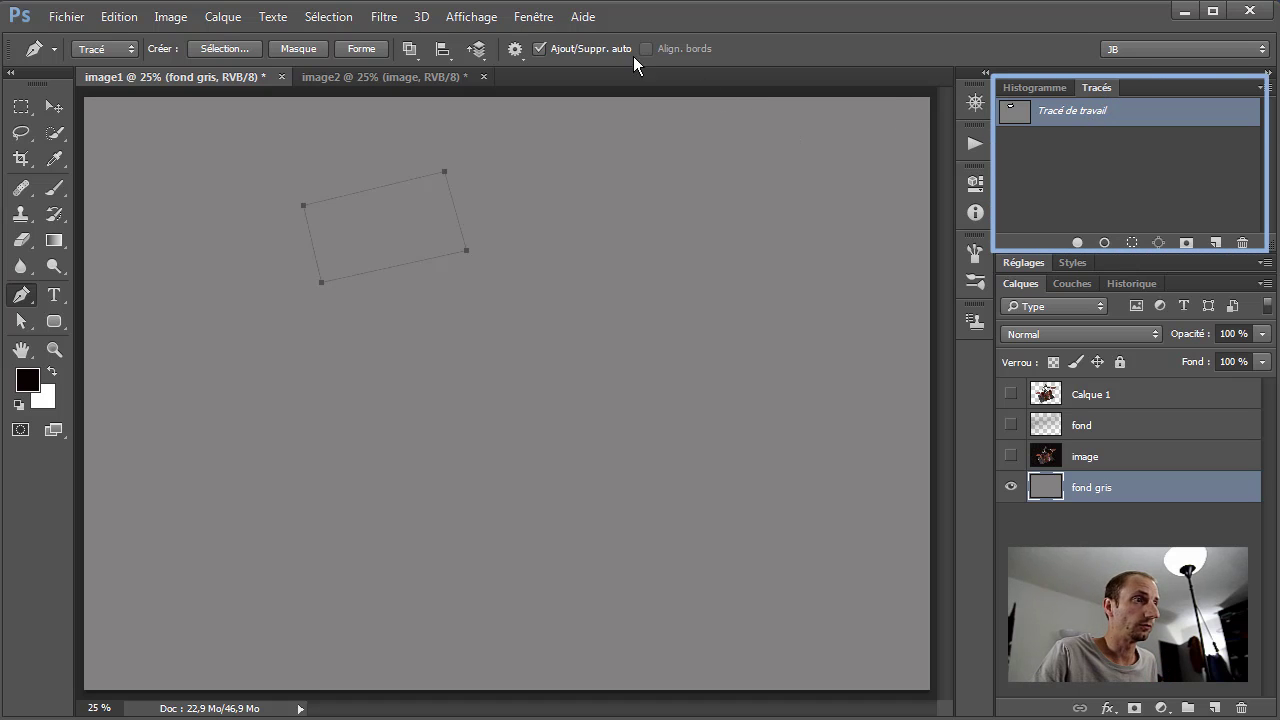
left_click(533, 16)
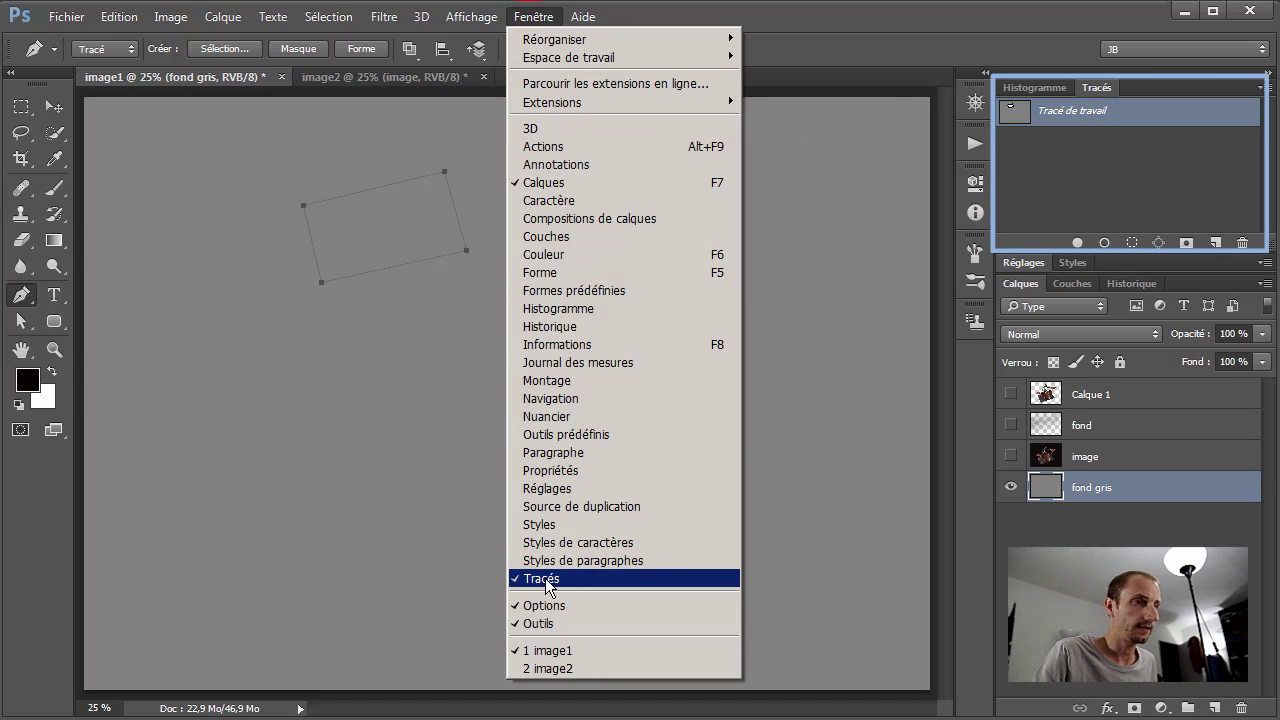
left_click(895, 28)
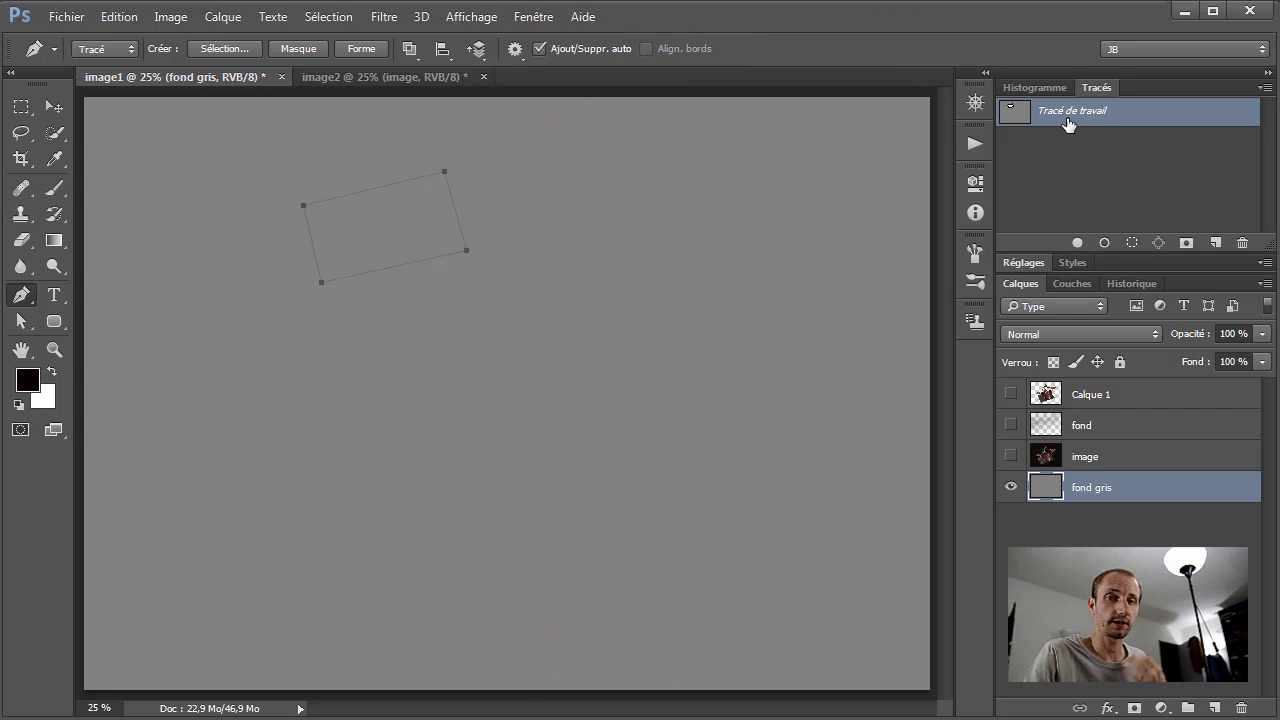
double_click(1139, 119)
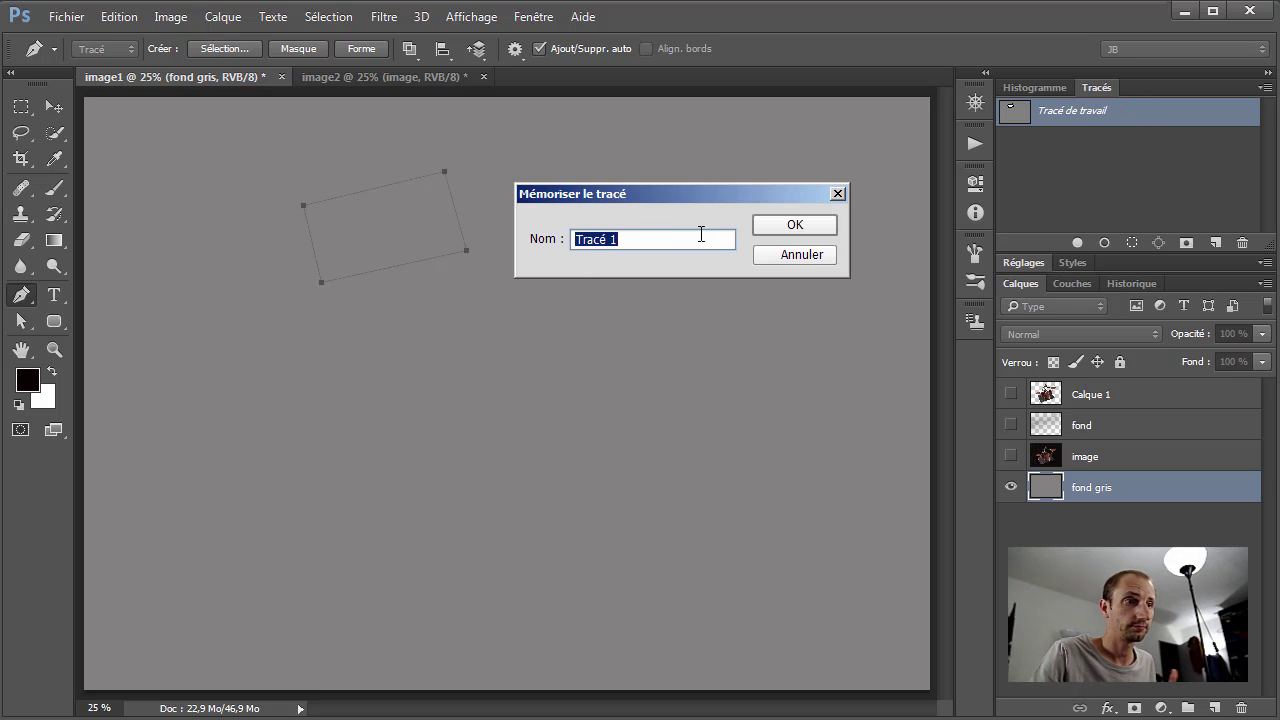
left_click(783, 222)
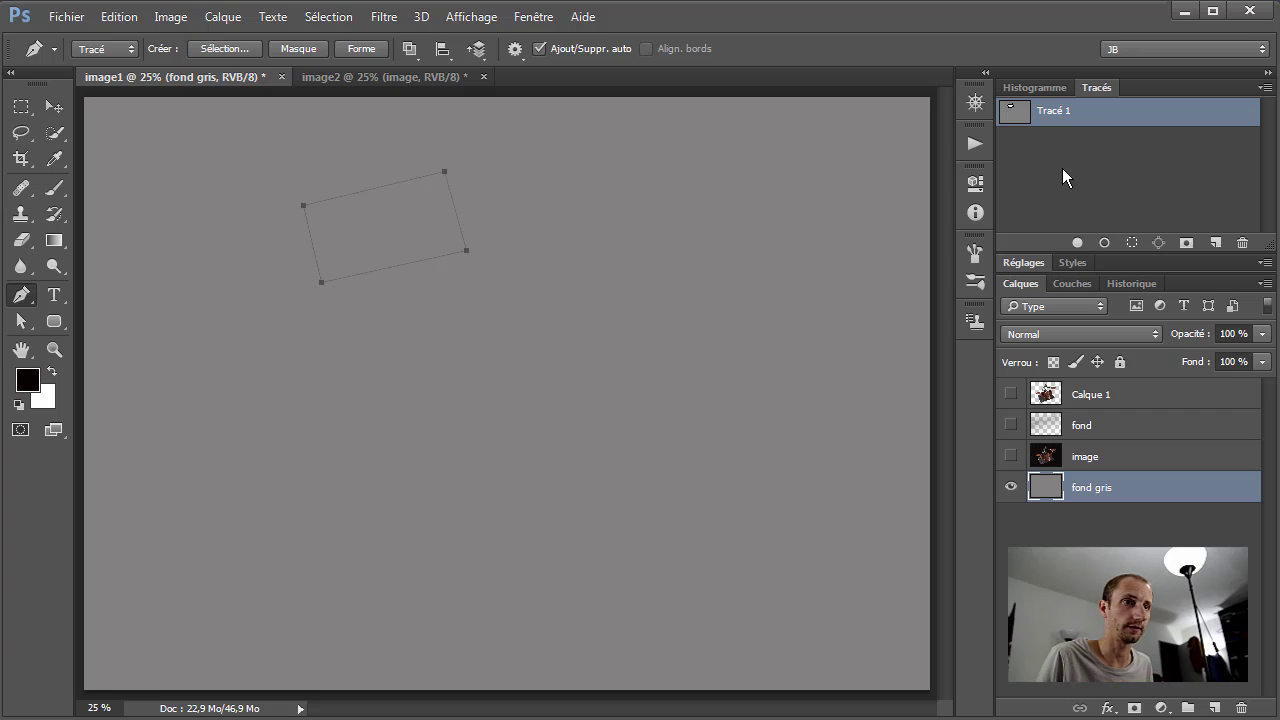
Step: Draw a second closed path in Tracé 1, an irregular straight-sided polygon with a notch, just right of the rectangle
left_click(527, 155)
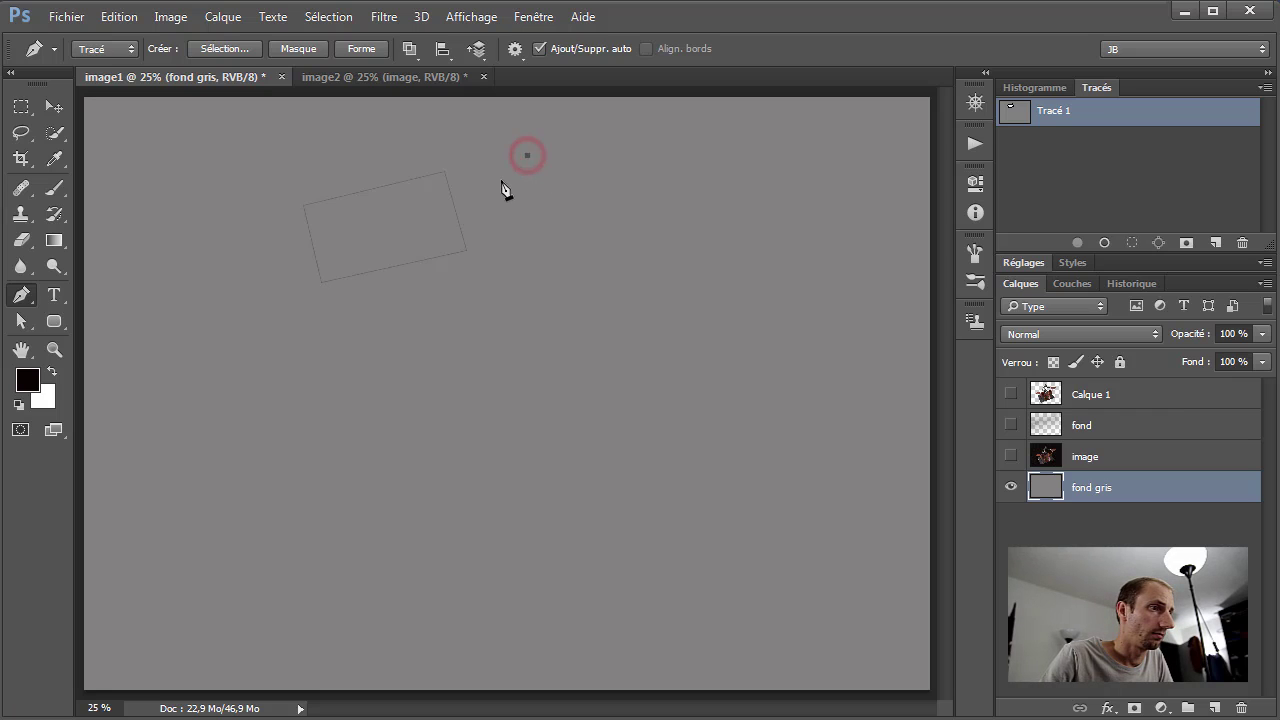
left_click(501, 180)
left_click(504, 204)
left_click(505, 236)
left_click(540, 251)
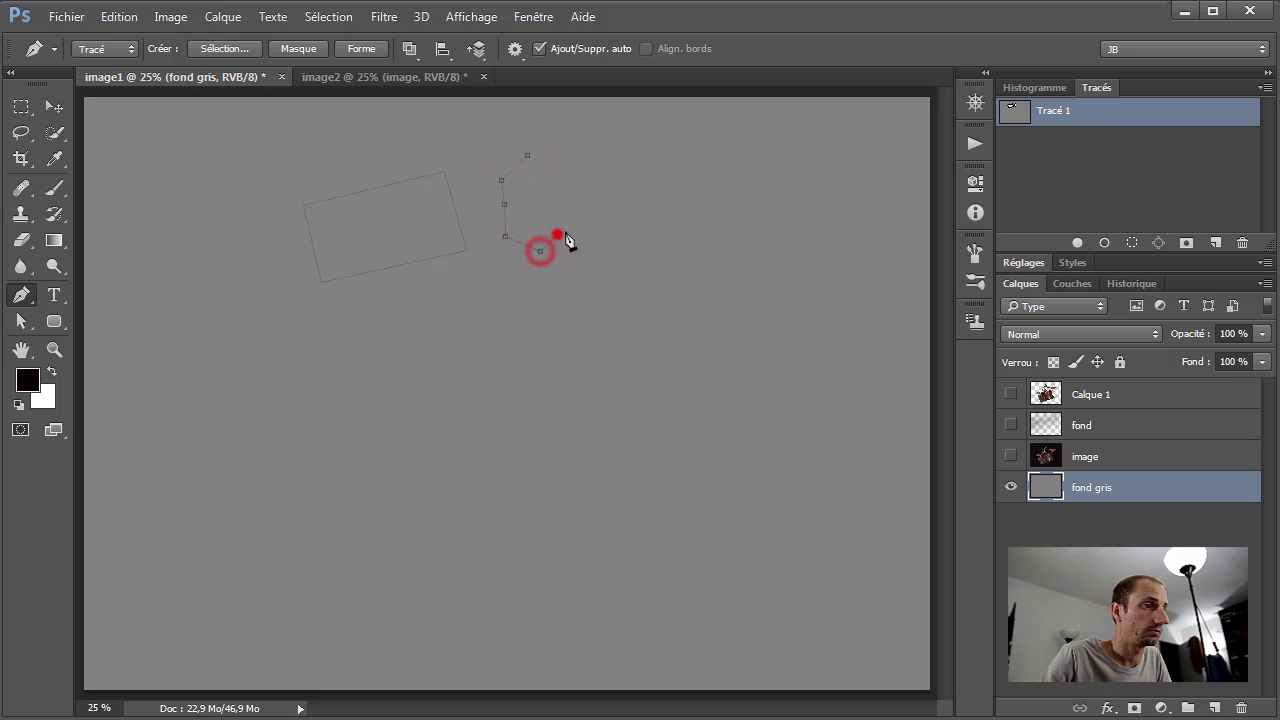
left_click(557, 234)
left_click(580, 209)
left_click(550, 209)
left_click(525, 203)
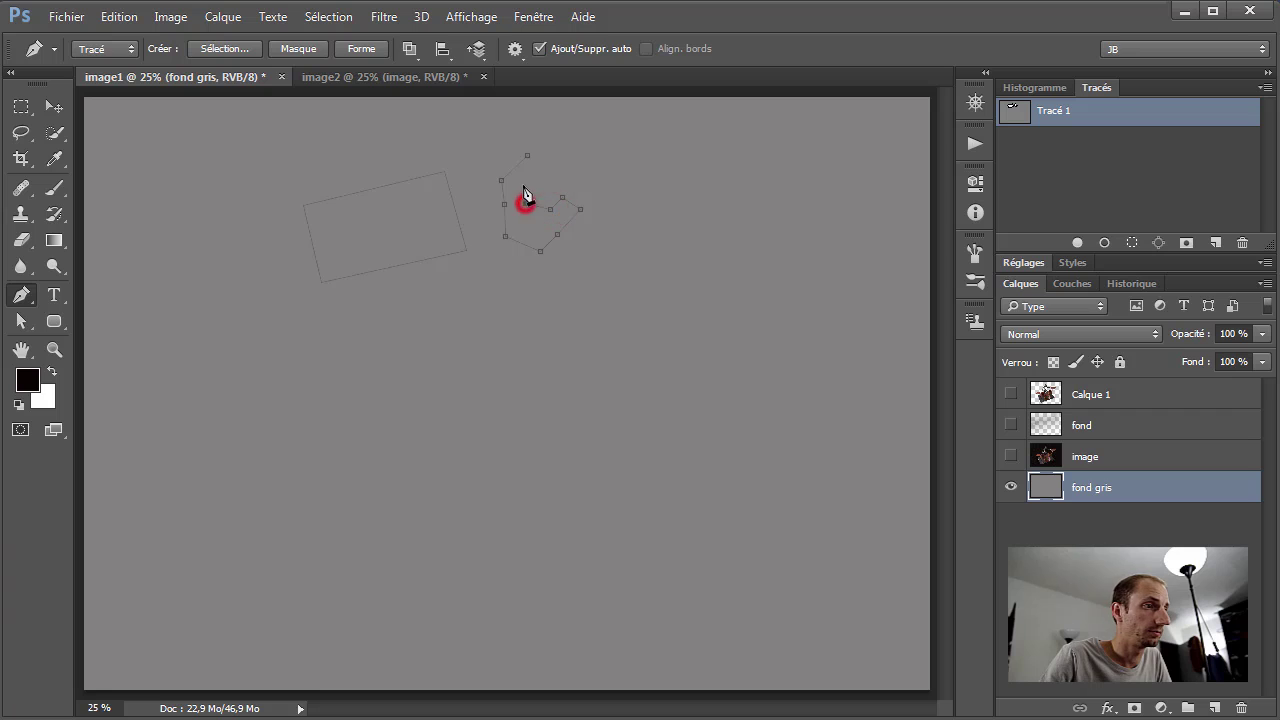
left_click(523, 184)
left_click(546, 179)
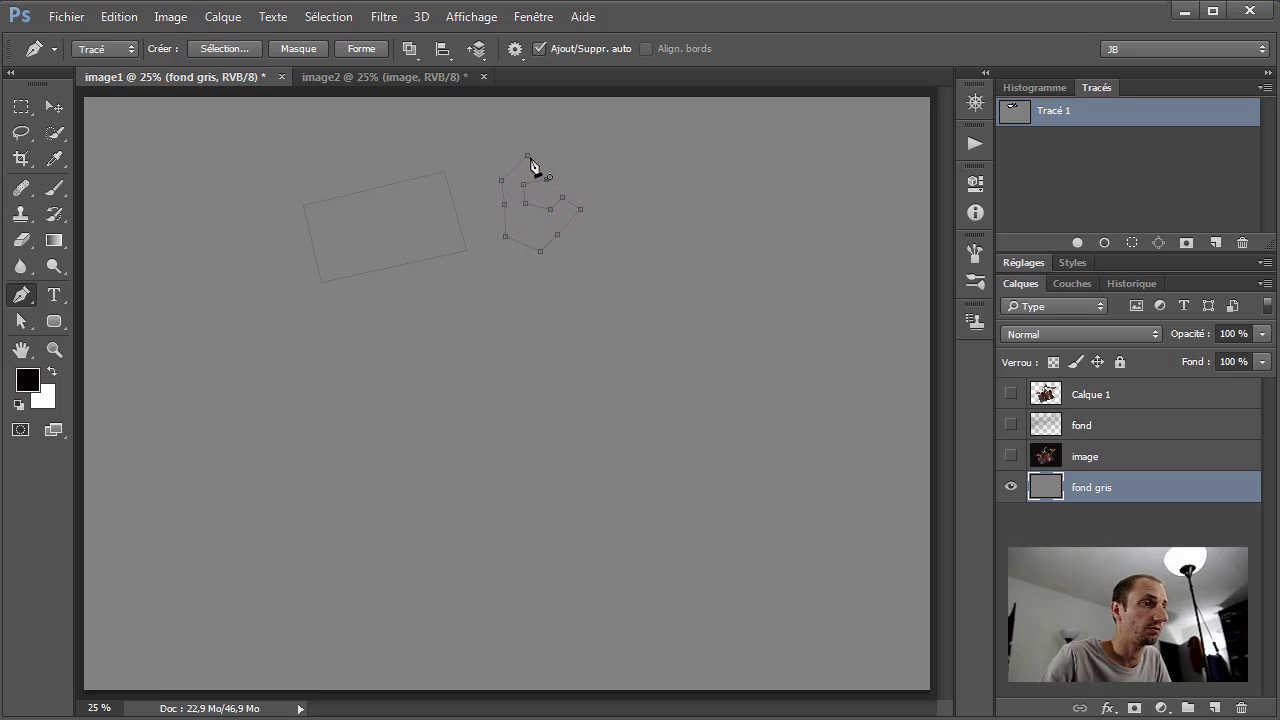
left_click(527, 155)
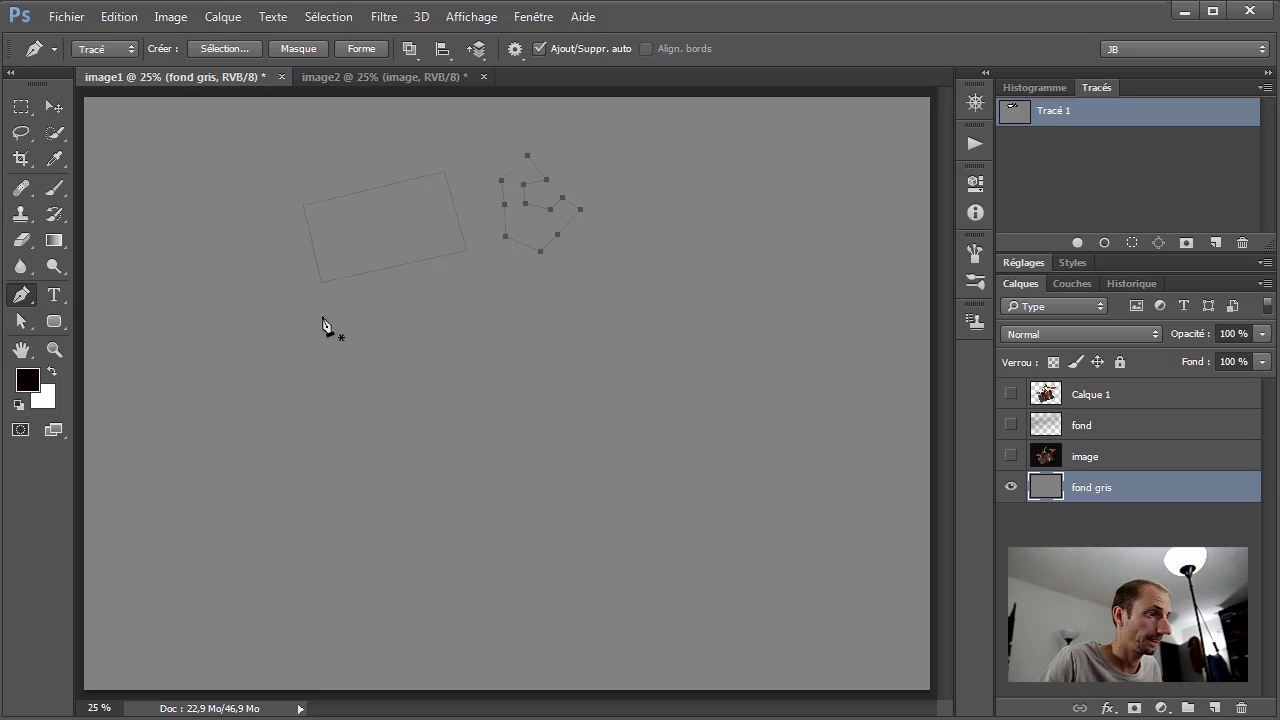
Step: Deselect the polygon, activate the rectangle path and select its lower corner anchor points one at a time
left_click(407, 296, "ctrl")
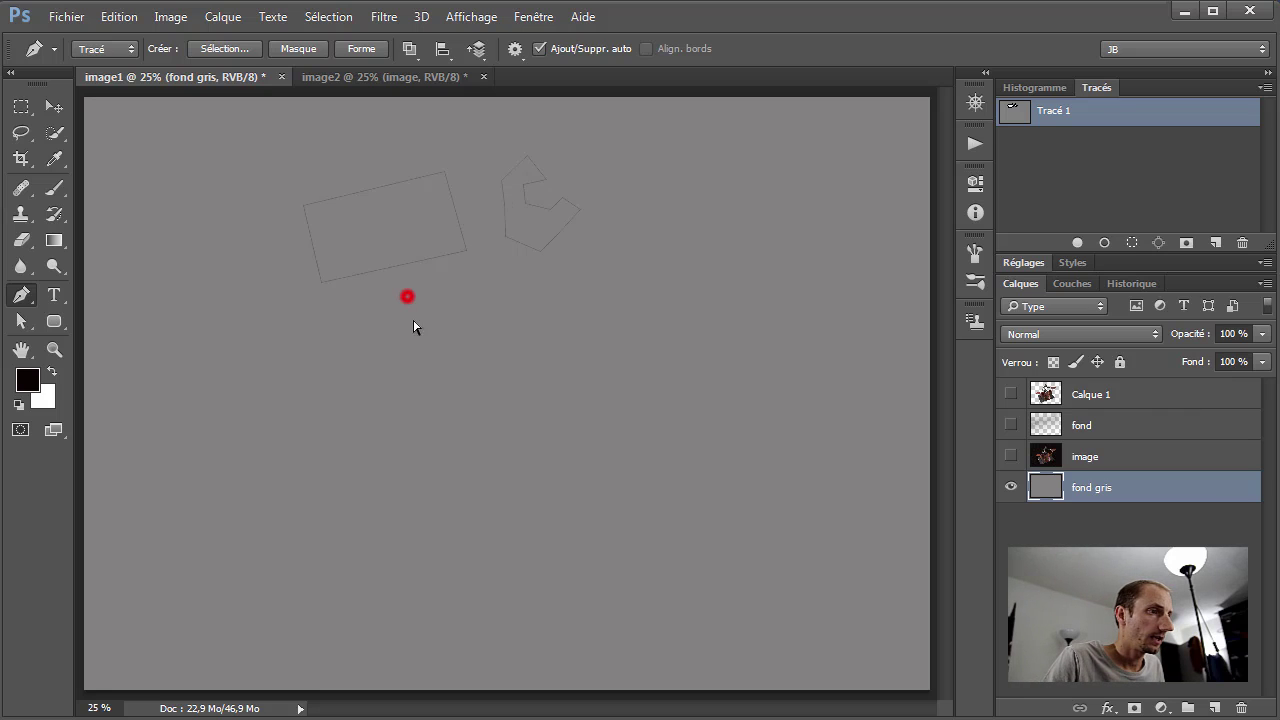
left_click(375, 275, "ctrl")
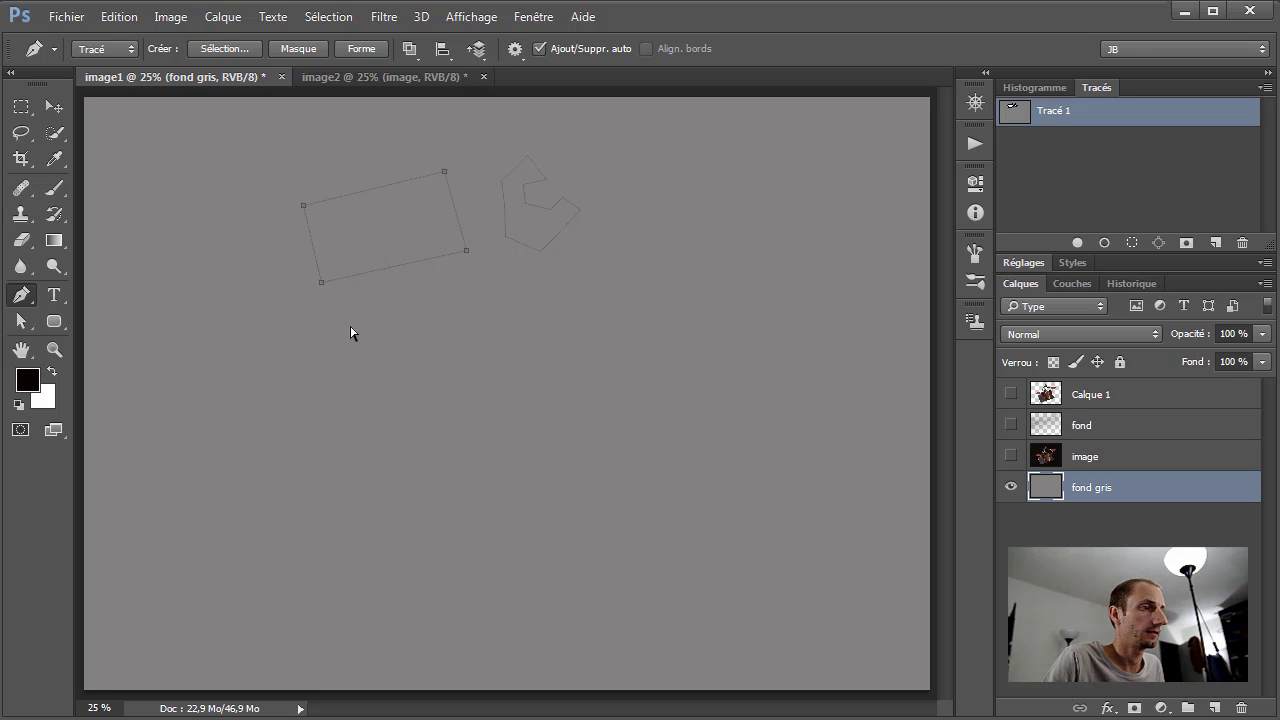
left_click(321, 282, "ctrl")
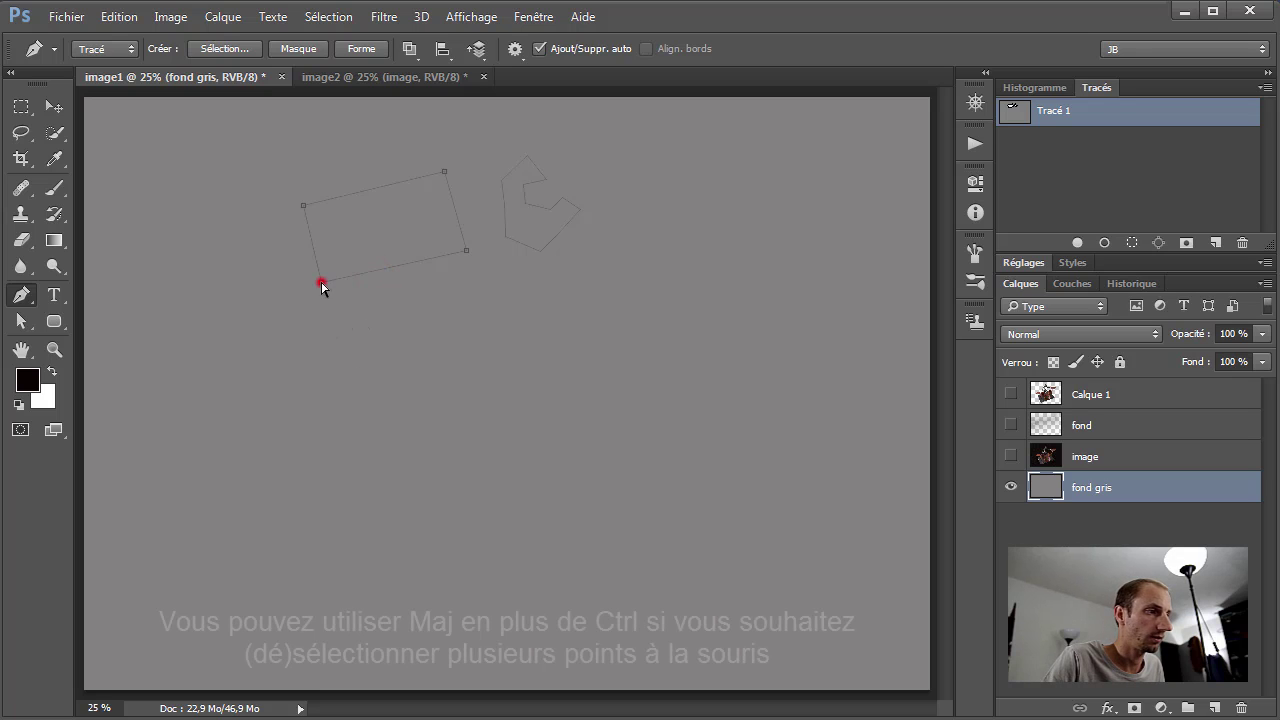
left_click(466, 250, "ctrl")
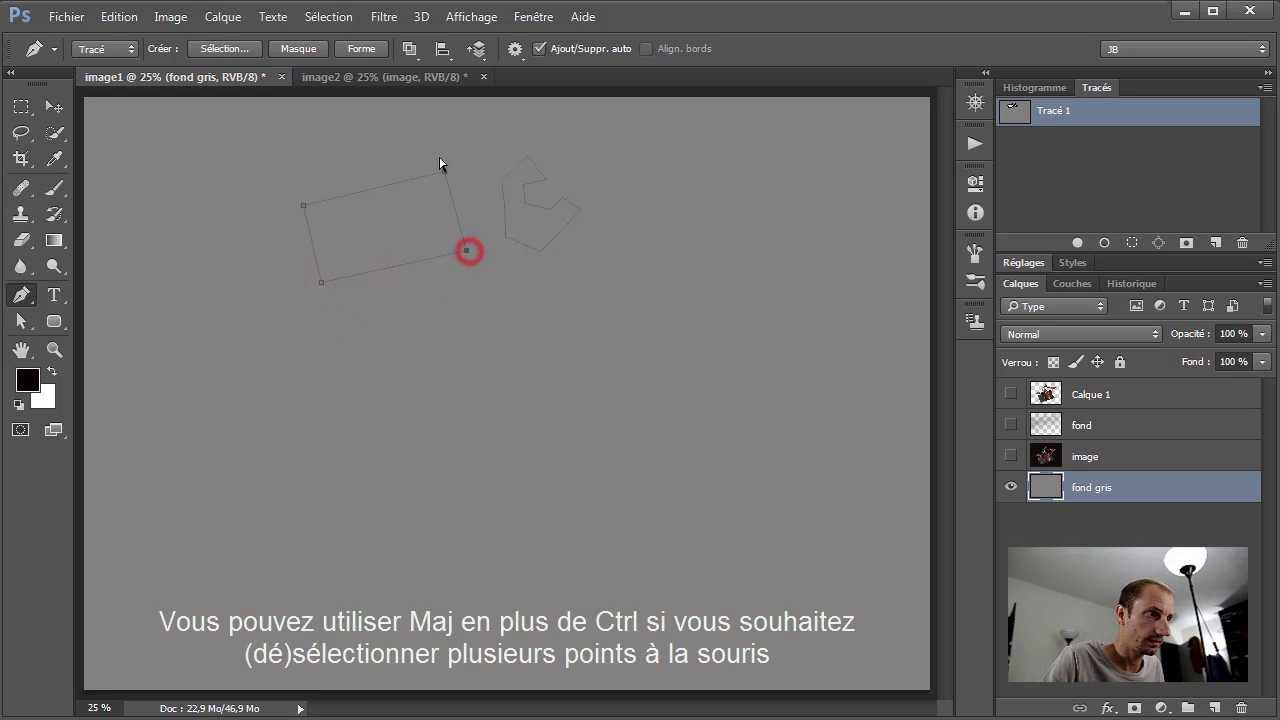
left_click(233, 160, "ctrl")
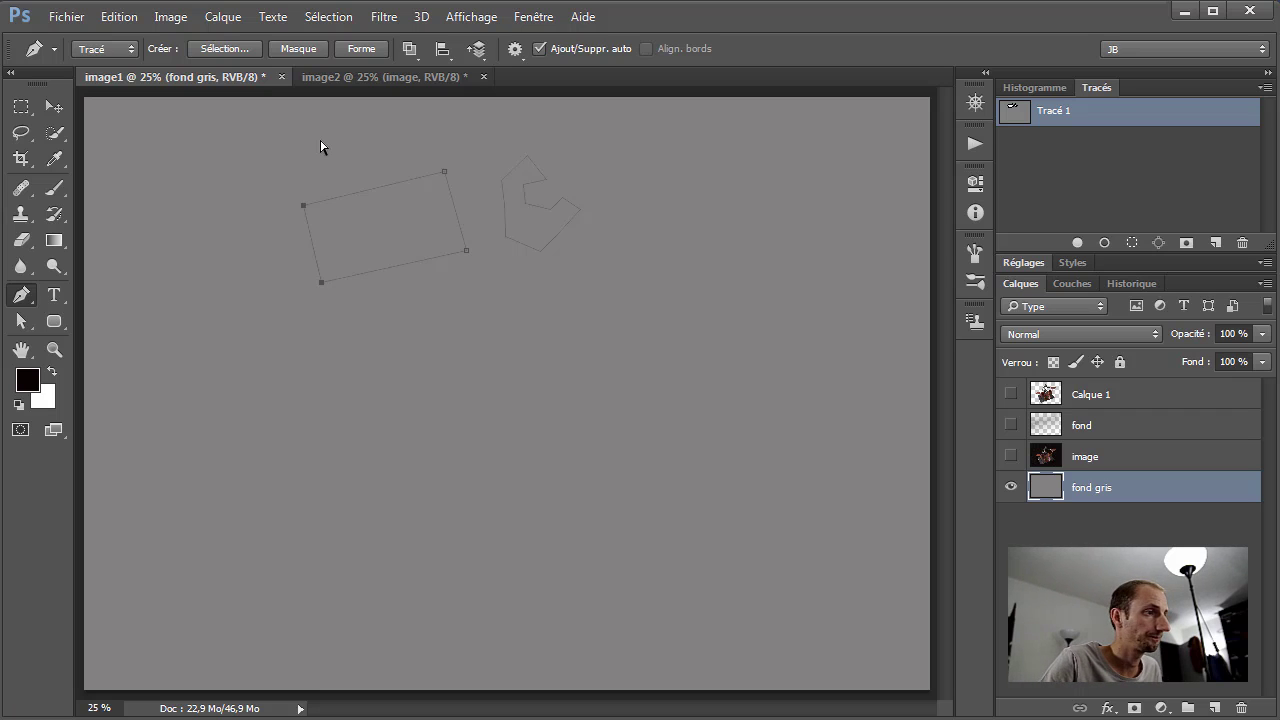
Step: Marquee-select all rectangle anchor points, all anchor points of both shapes, and only the lowest anchor points of both
mouse_move(235, 118)
left_mouse_down()
mouse_move(386, 294)
mouse_move(480, 317)
left_mouse_up()
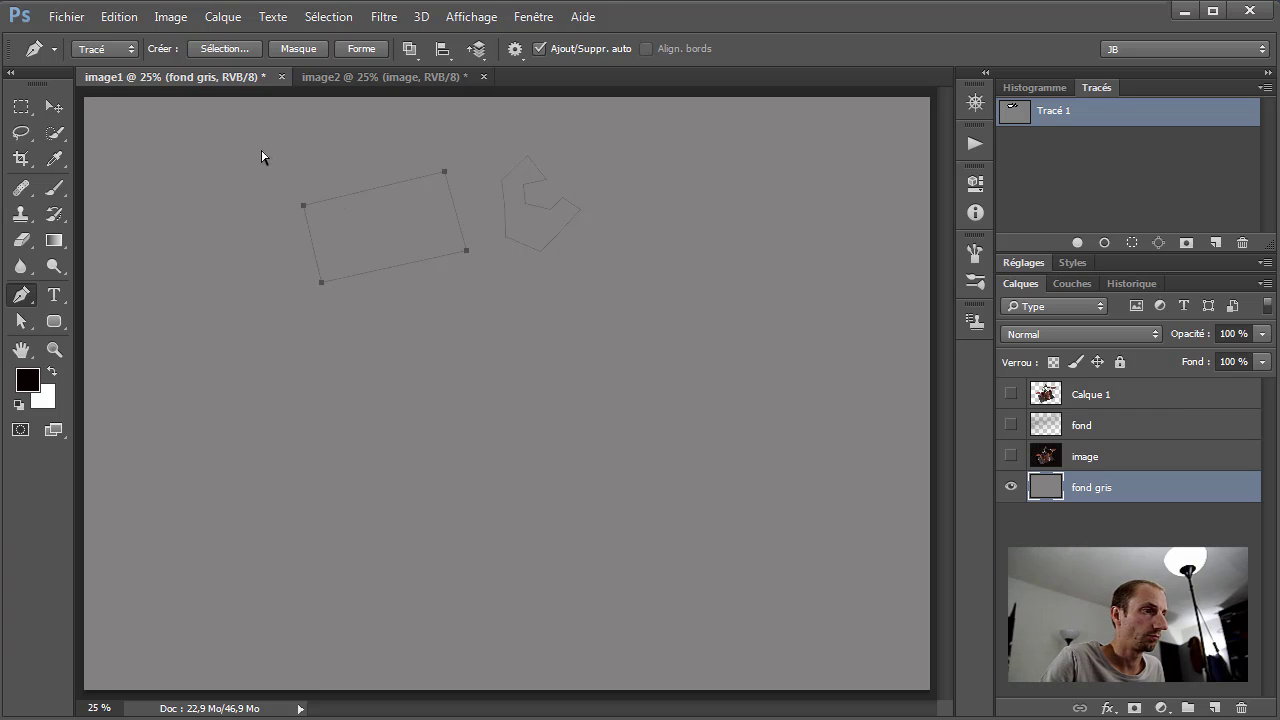
left_click_drag(243, 126, 669, 357)
left_click_drag(247, 240, 639, 355)
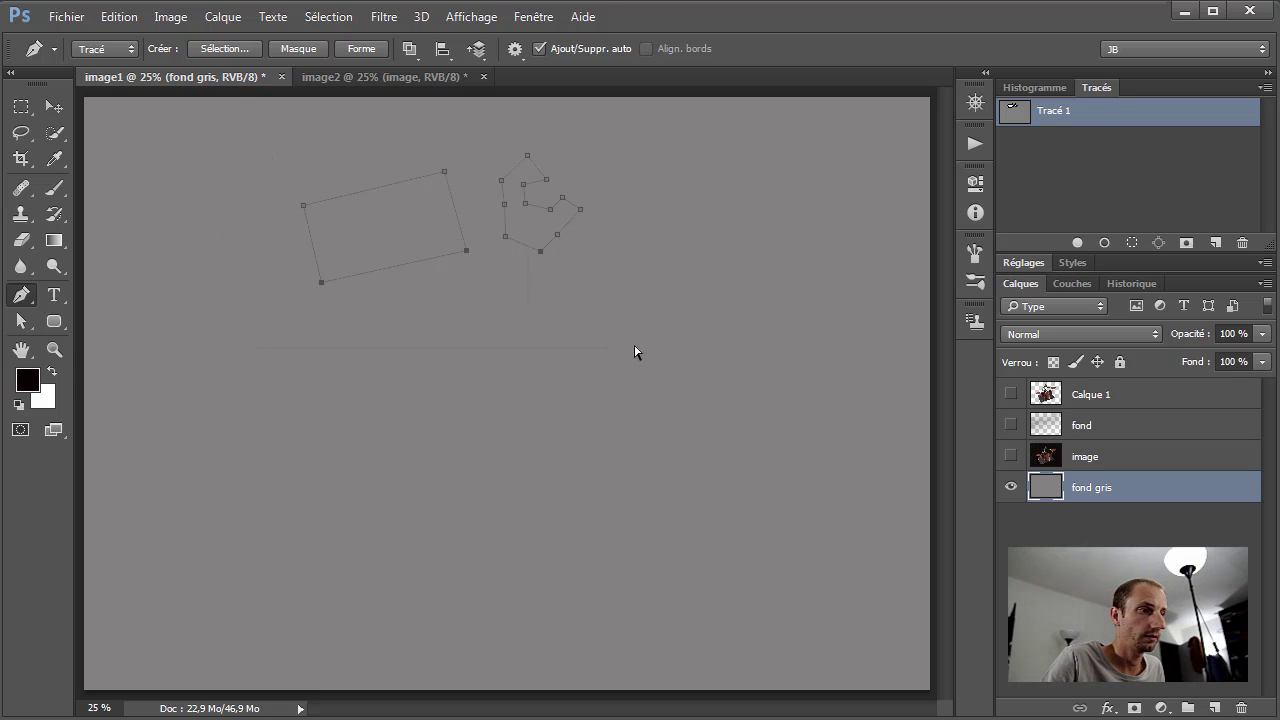
Step: Deselect the anchor points, hide the Tracé 1 path and display it again
left_click(495, 279)
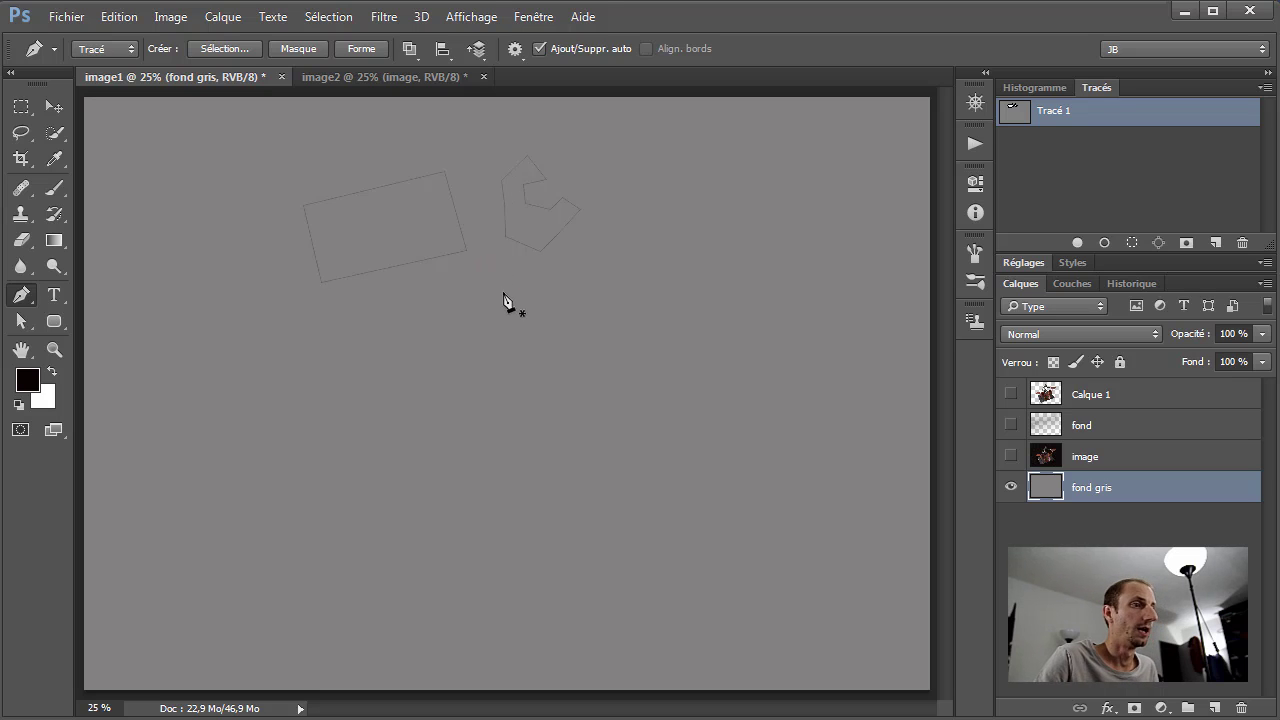
left_click(1096, 163)
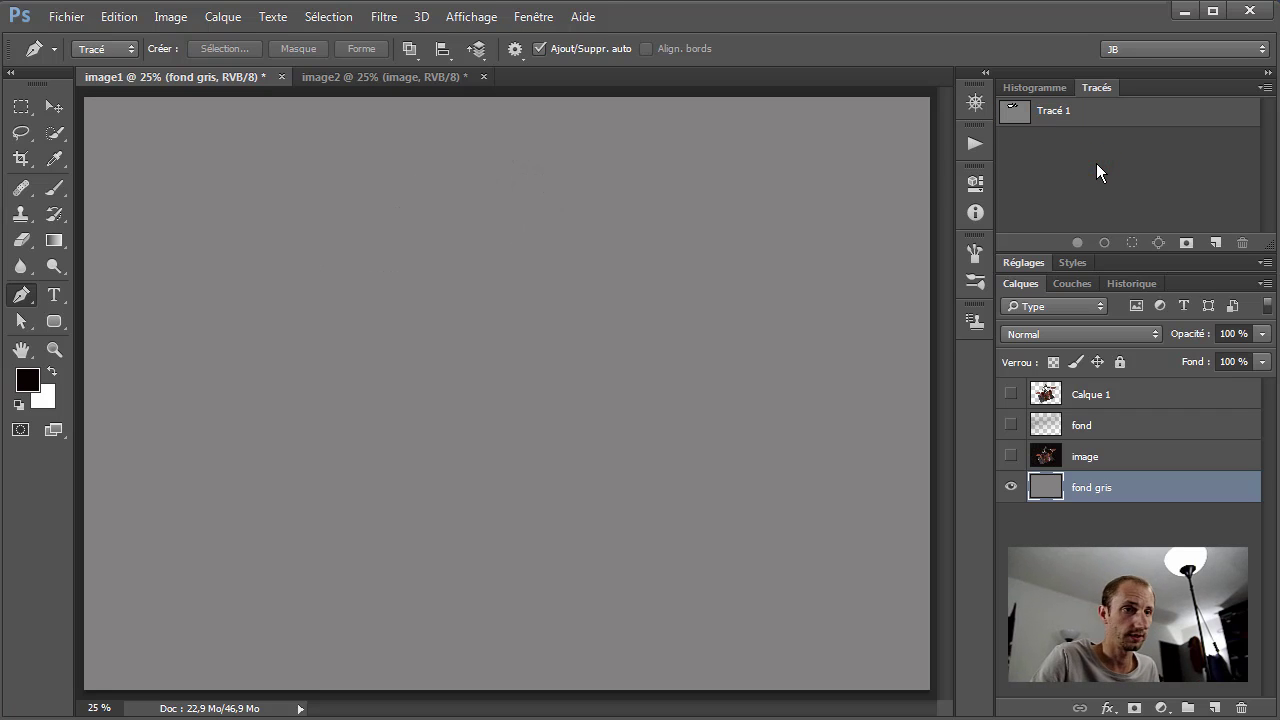
left_click(1094, 115)
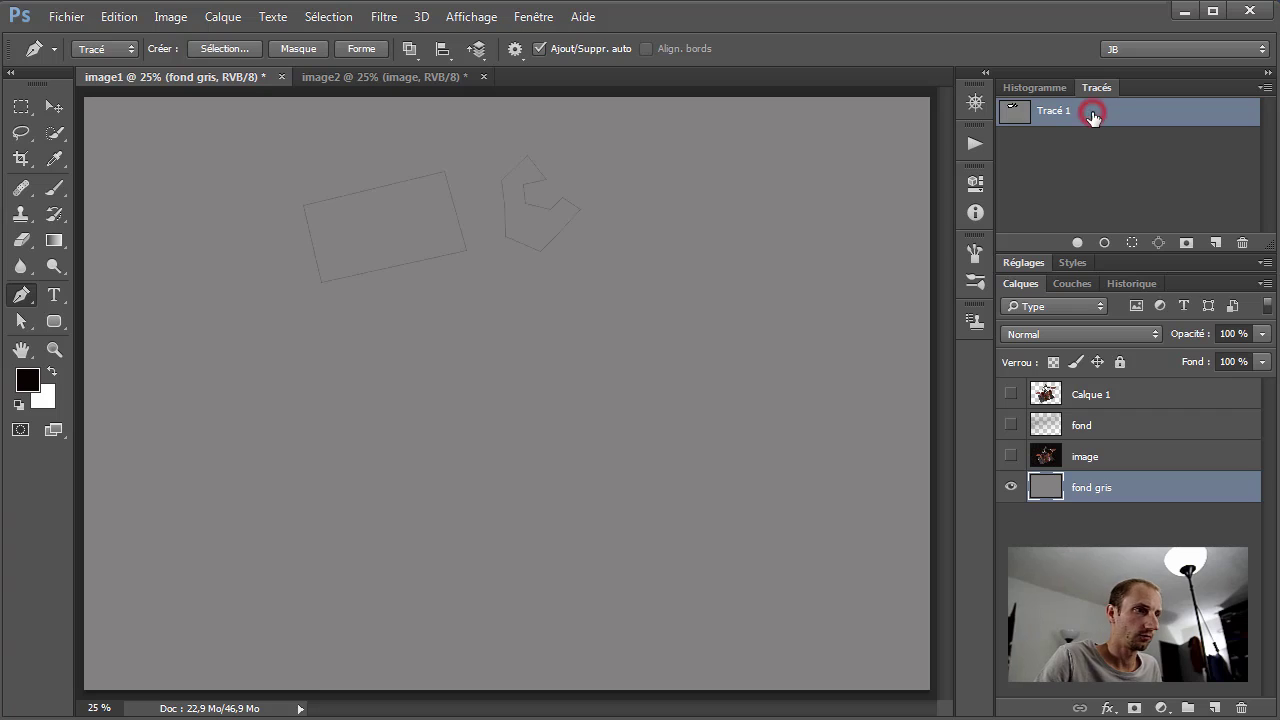
Step: Move the rectangle's lower-right anchor point slightly inward, up and to the left
left_click(466, 250, "ctrl")
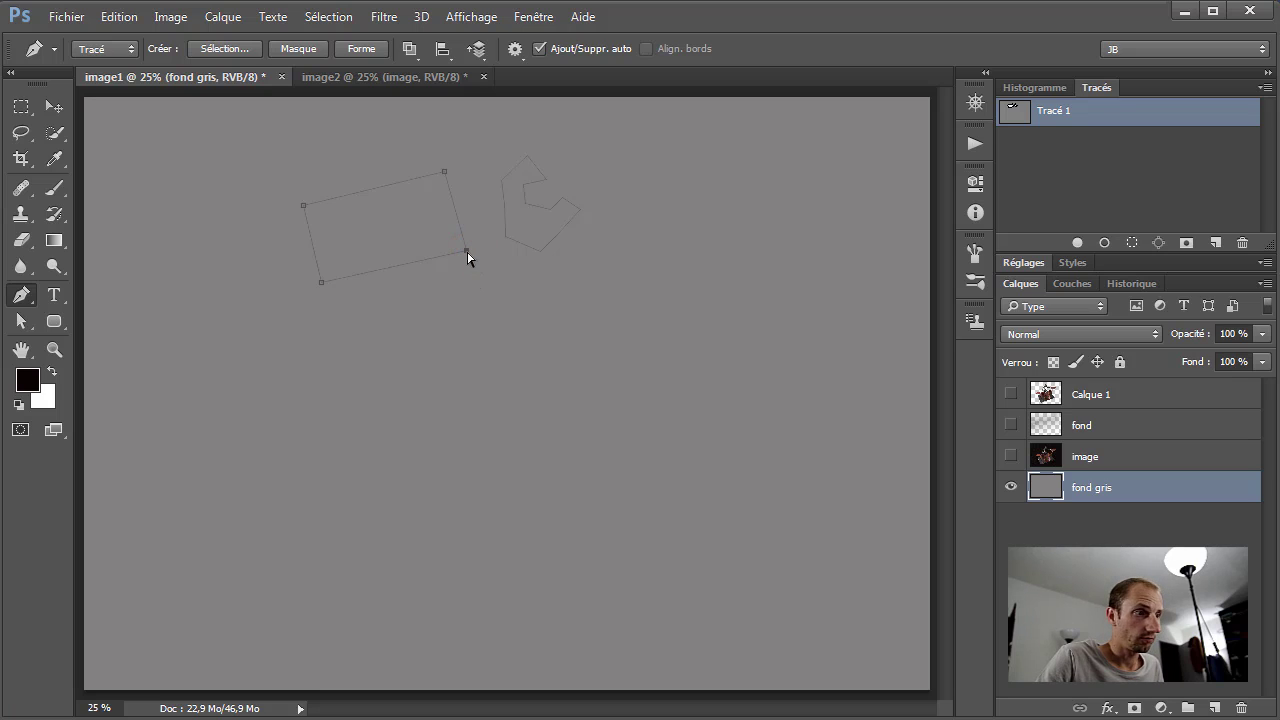
left_click(467, 251, "ctrl")
mouse_move(467, 251)
left_mouse_down()
mouse_move(432, 268)
mouse_move(452, 258)
mouse_move(460, 228)
mouse_move(443, 243)
mouse_move(428, 235)
mouse_move(448, 244)
left_mouse_up()
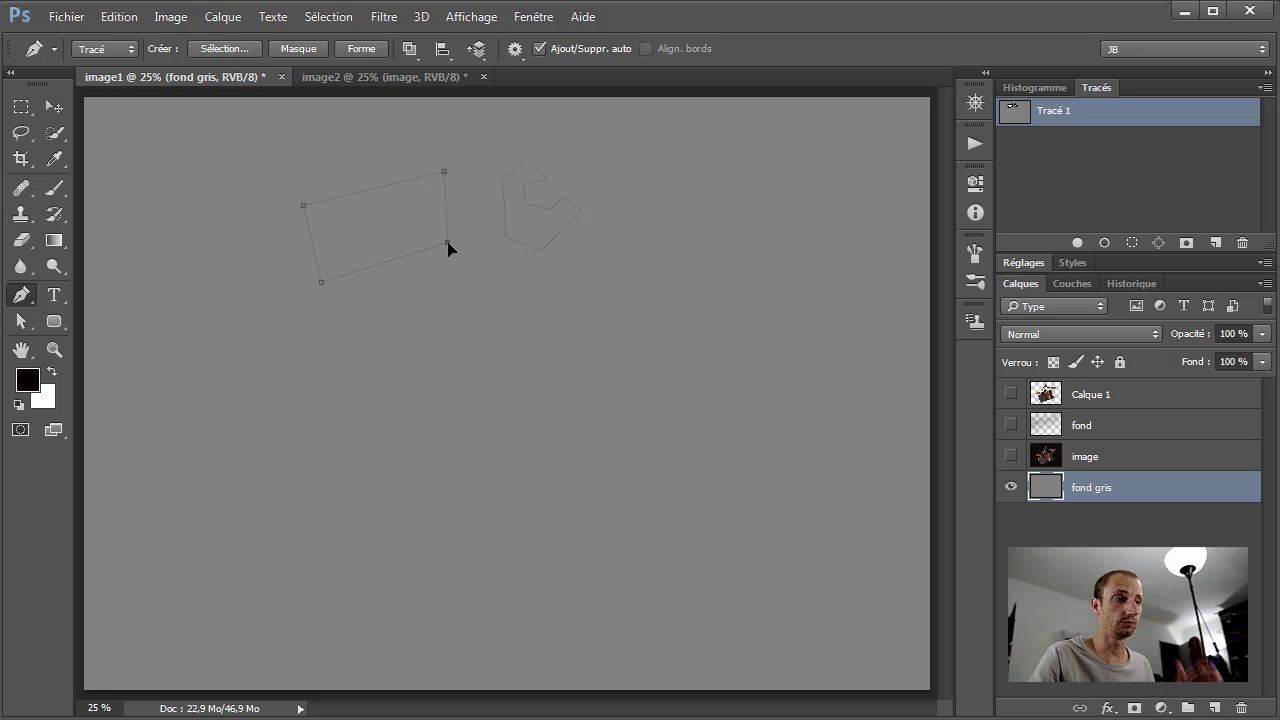